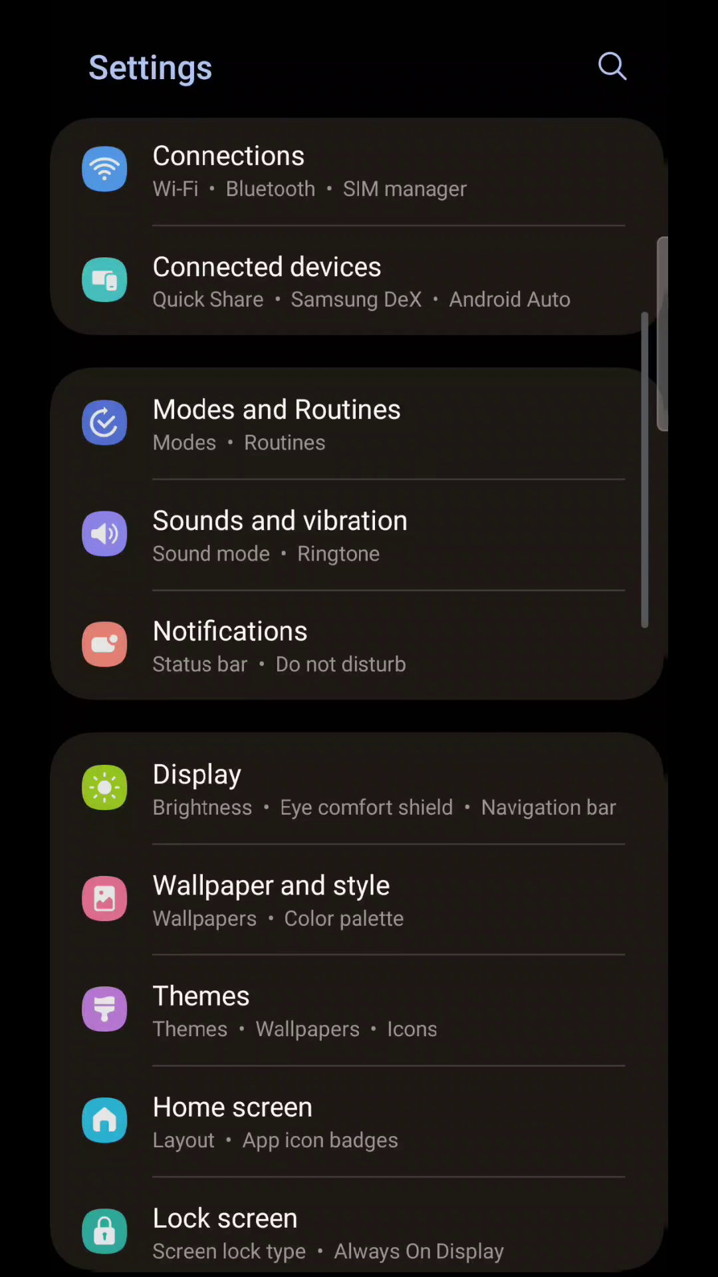
scroll(359, 699, down, 3)
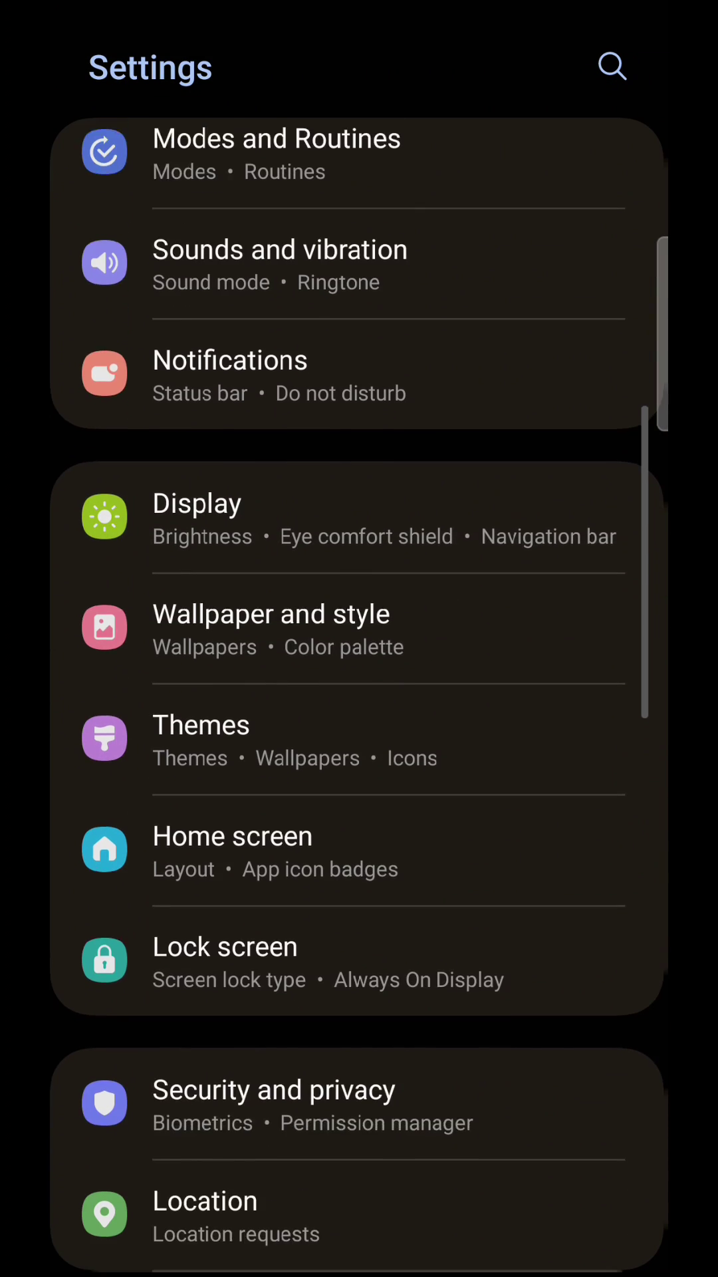
scroll(360, 699, down, 2)
scroll(359, 698, down, 3)
scroll(360, 699, down, 2)
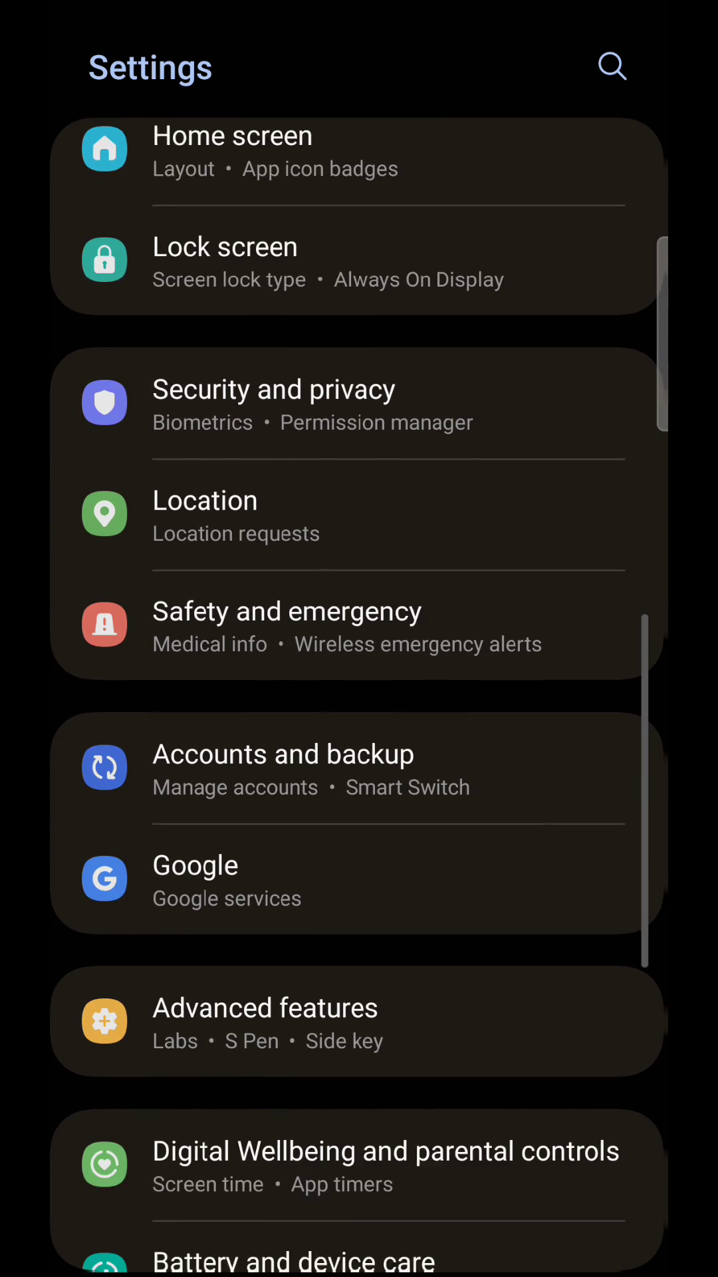
scroll(359, 698, down, 3)
scroll(359, 699, down, 2)
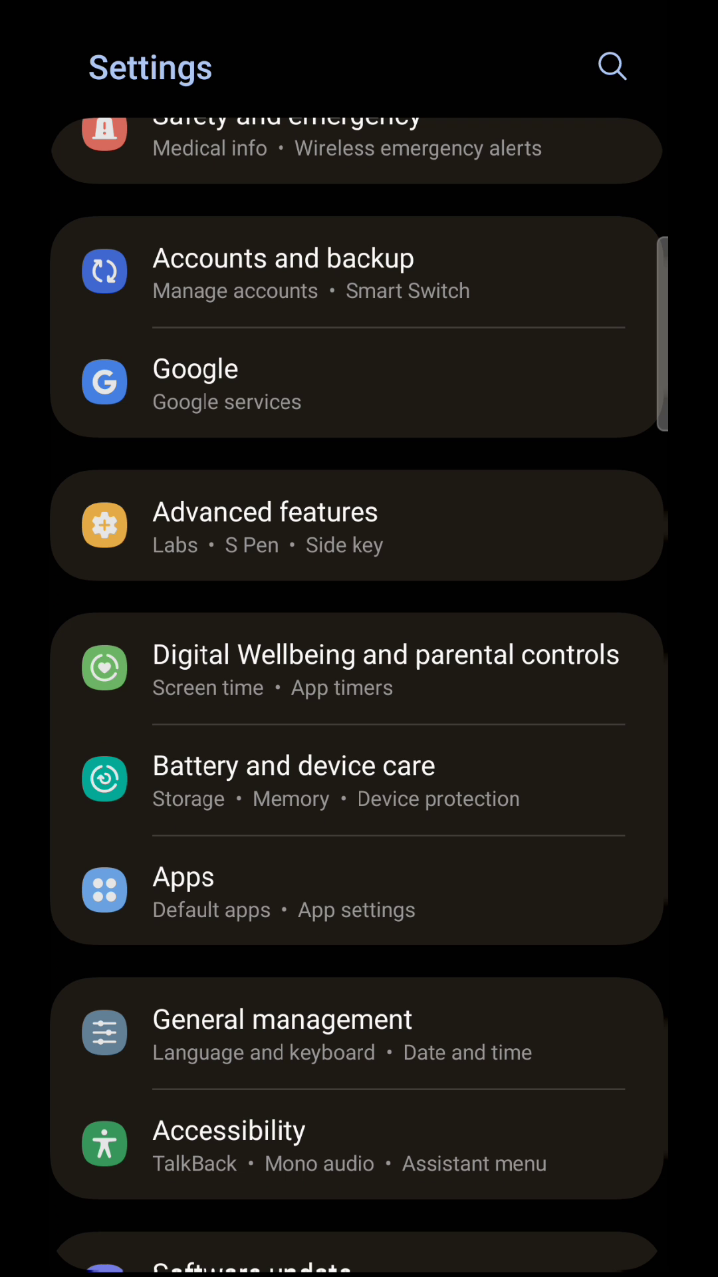
Go to Apps in Settings and select AB Remote from the installed apps list
click(300, 892)
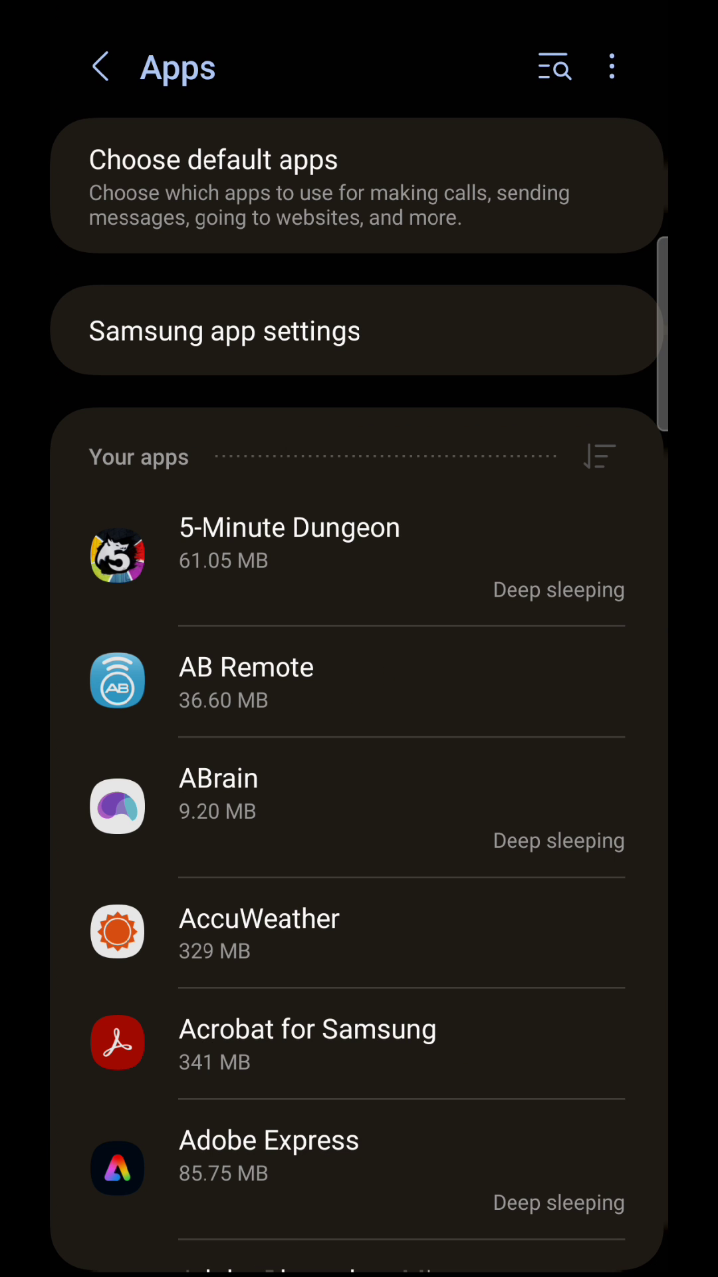
click(299, 682)
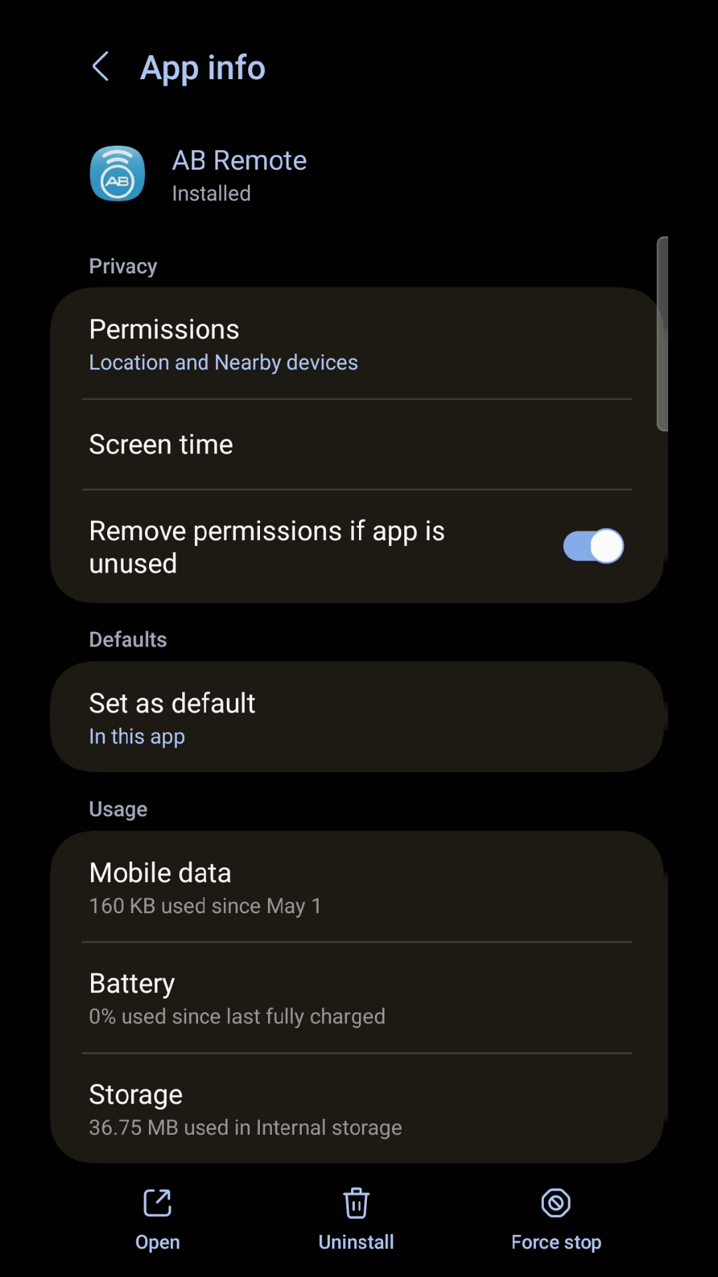
scroll(359, 639, down, 3)
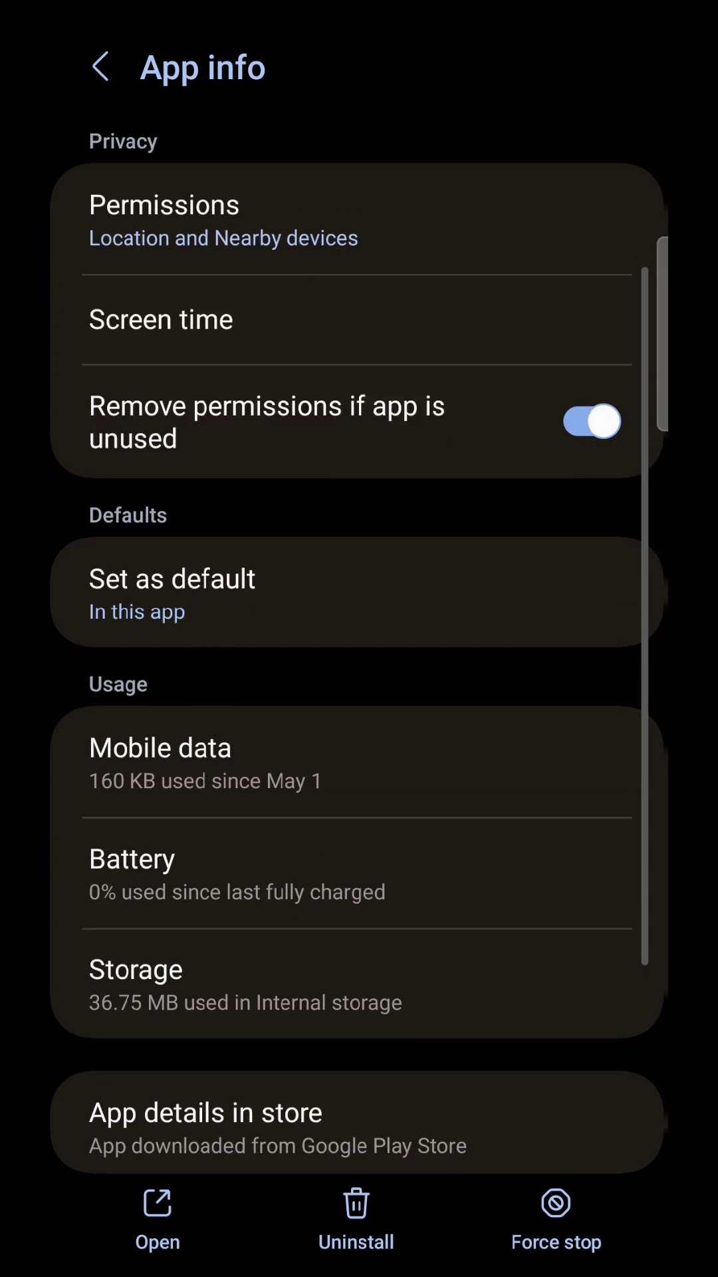
Clear AB Remote's stored data and cache from its Storage page, confirming the deletion
click(246, 823)
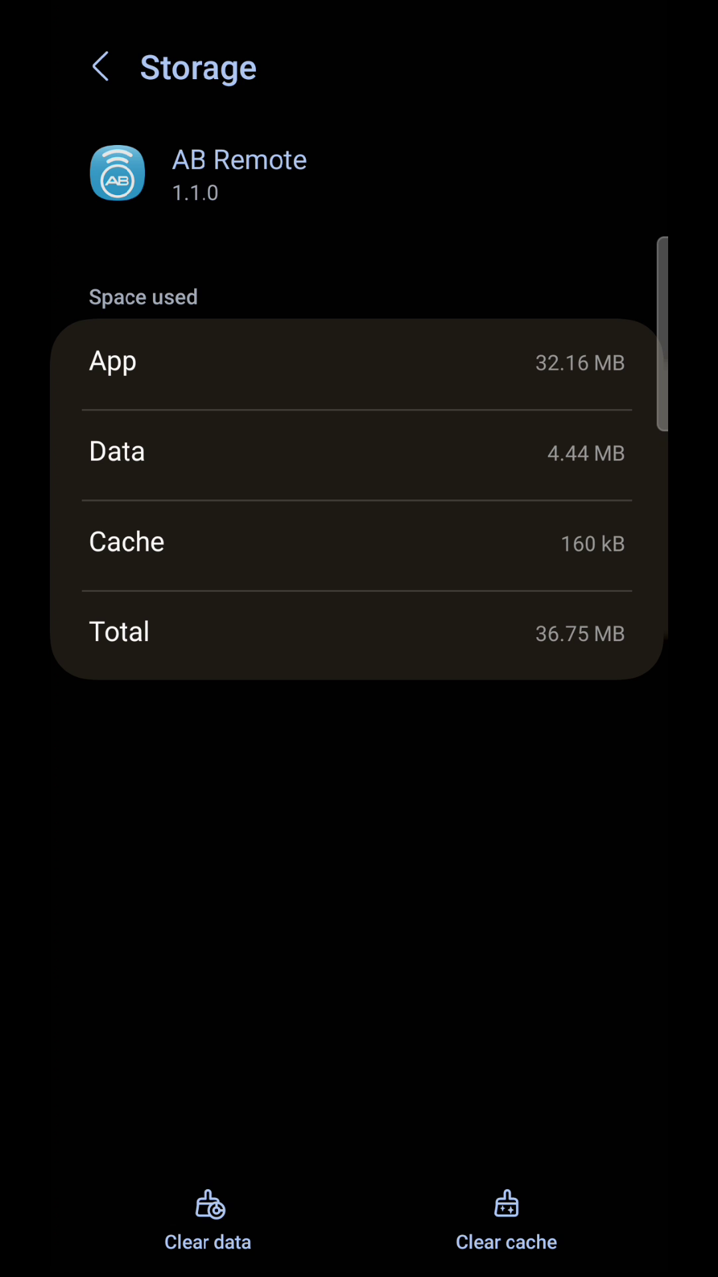
click(207, 1222)
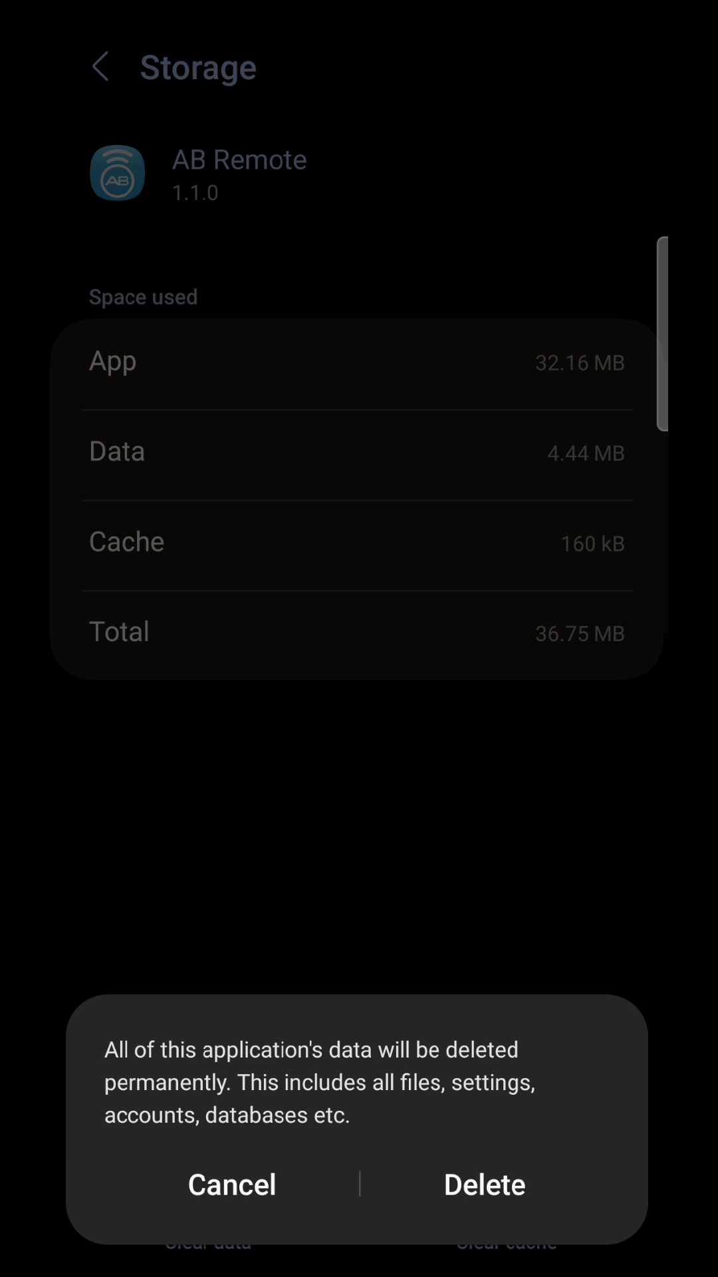
click(485, 1185)
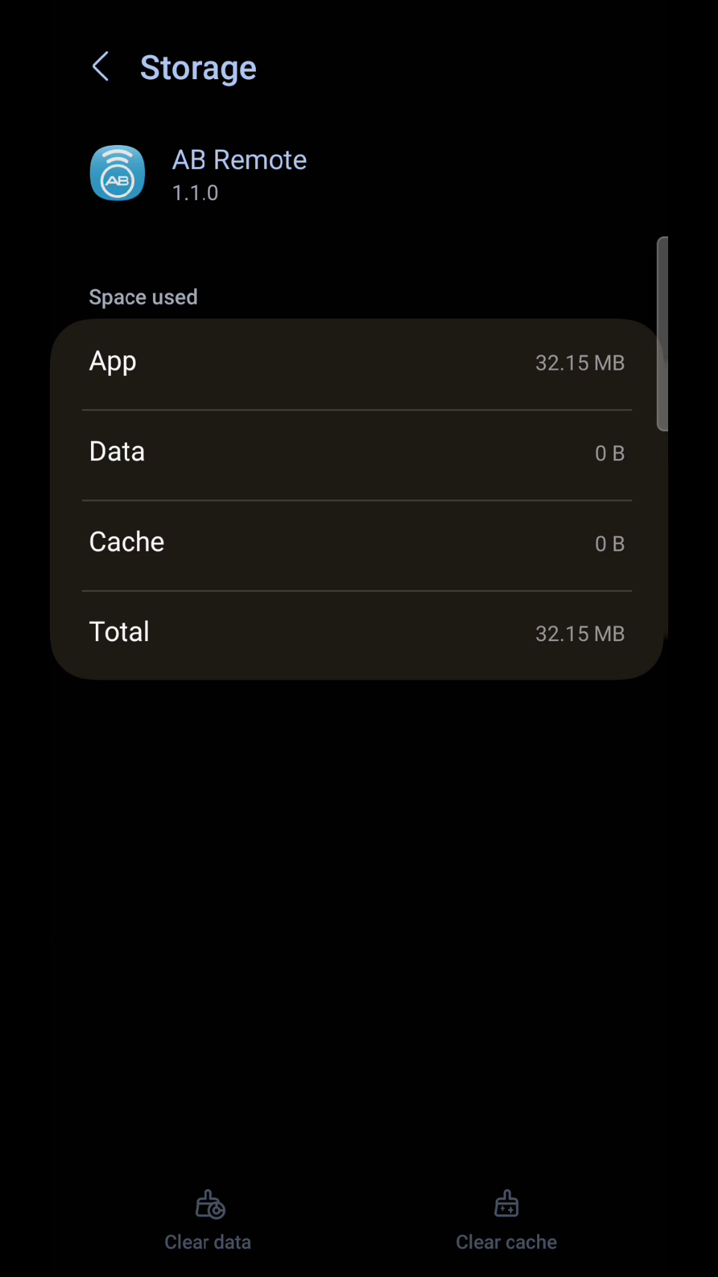
Relaunch AB Remote from the home screen and accept the license after the welcome and compatible-devices screens
key(Home)
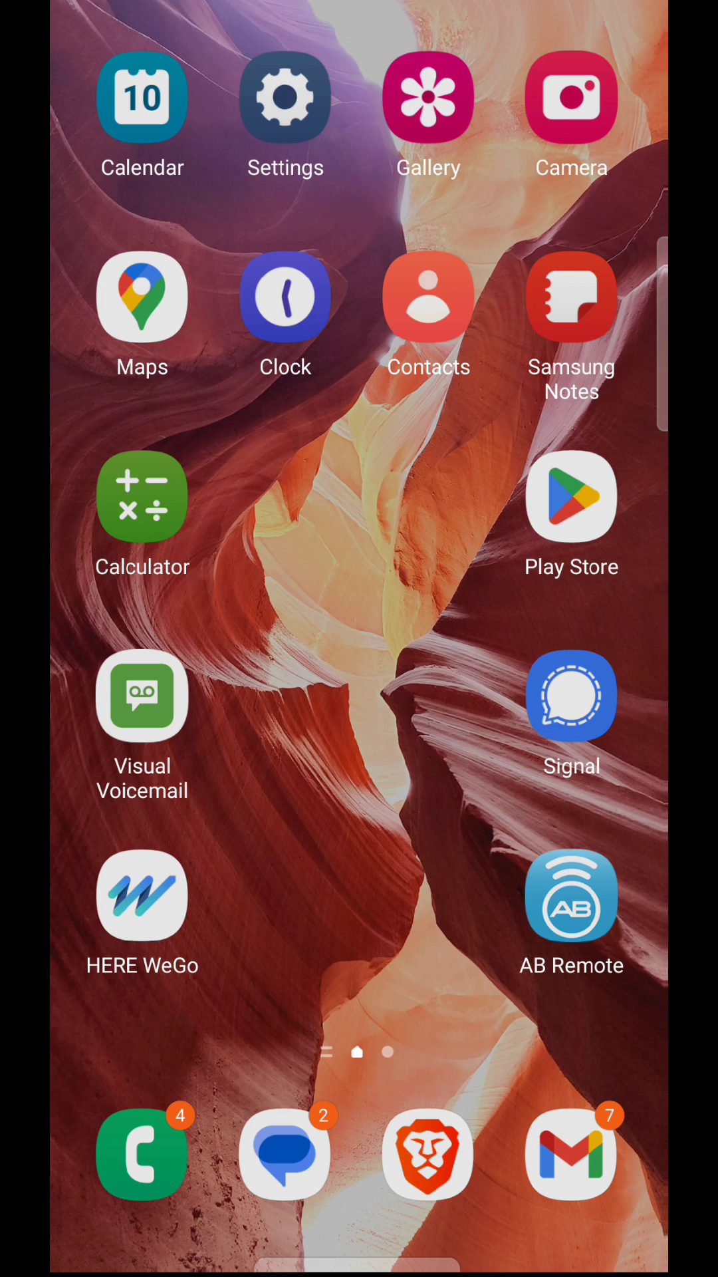
click(570, 898)
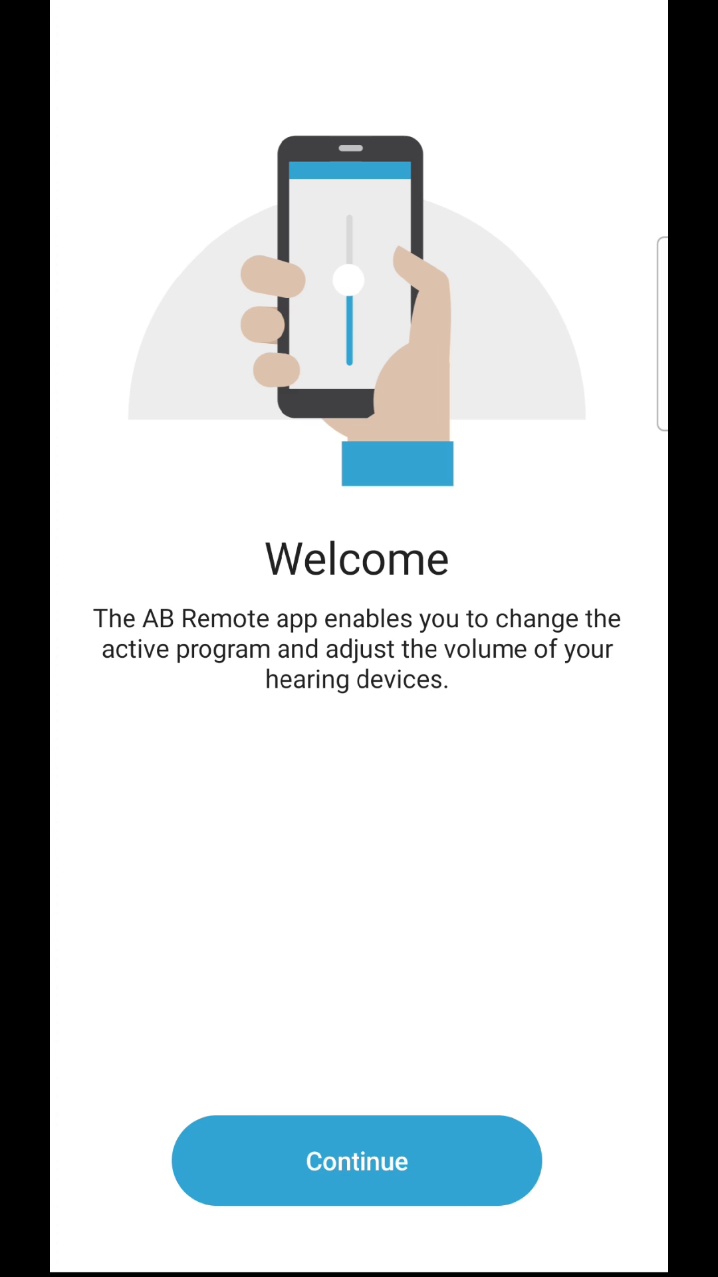
click(357, 1160)
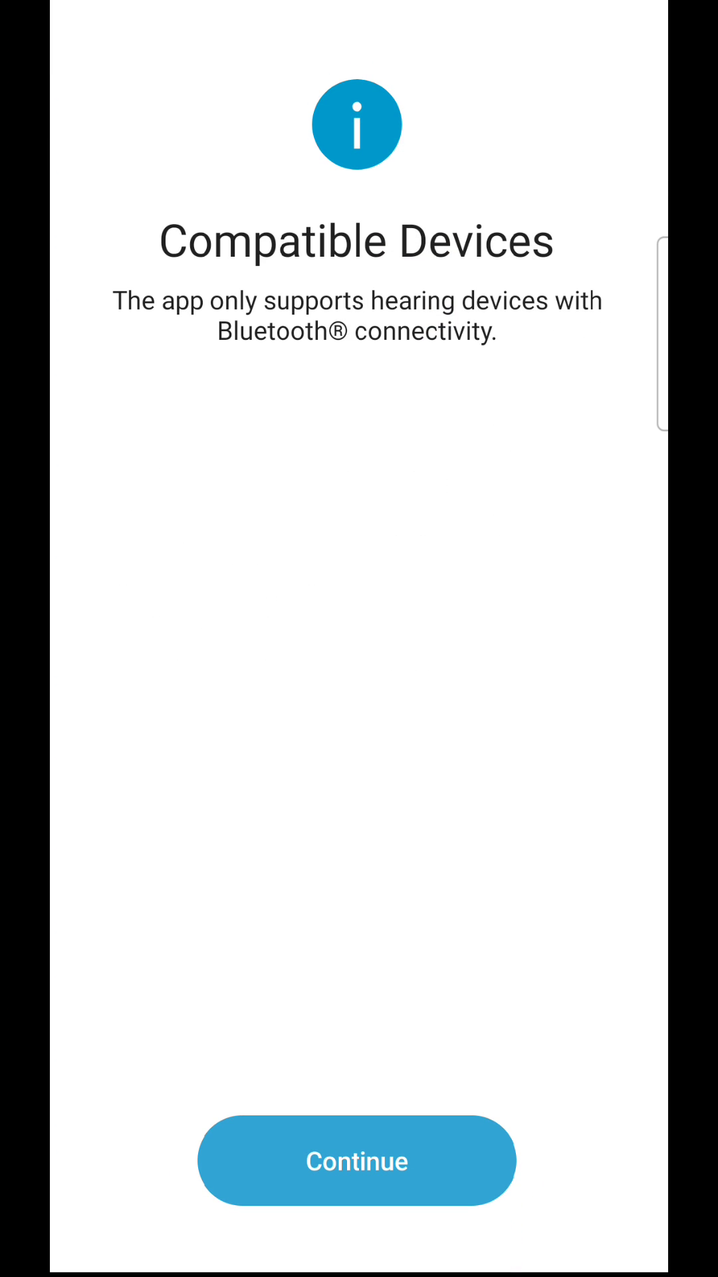
click(358, 1160)
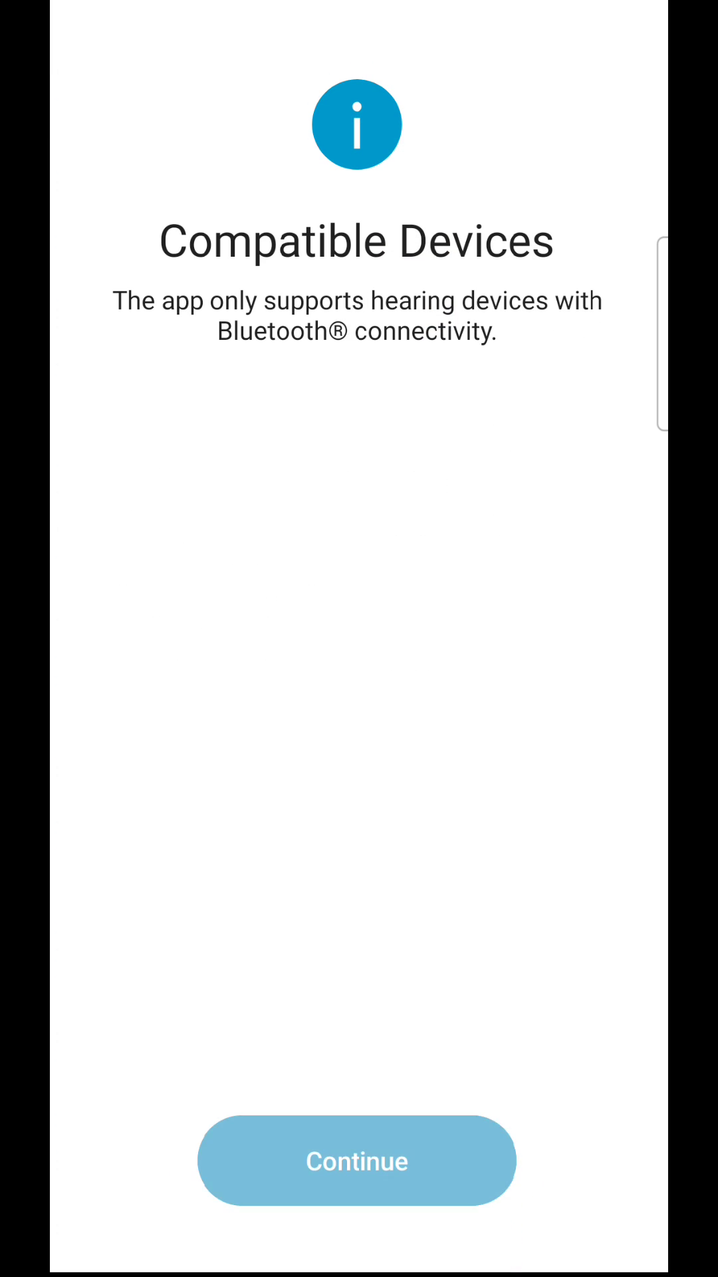
click(357, 1161)
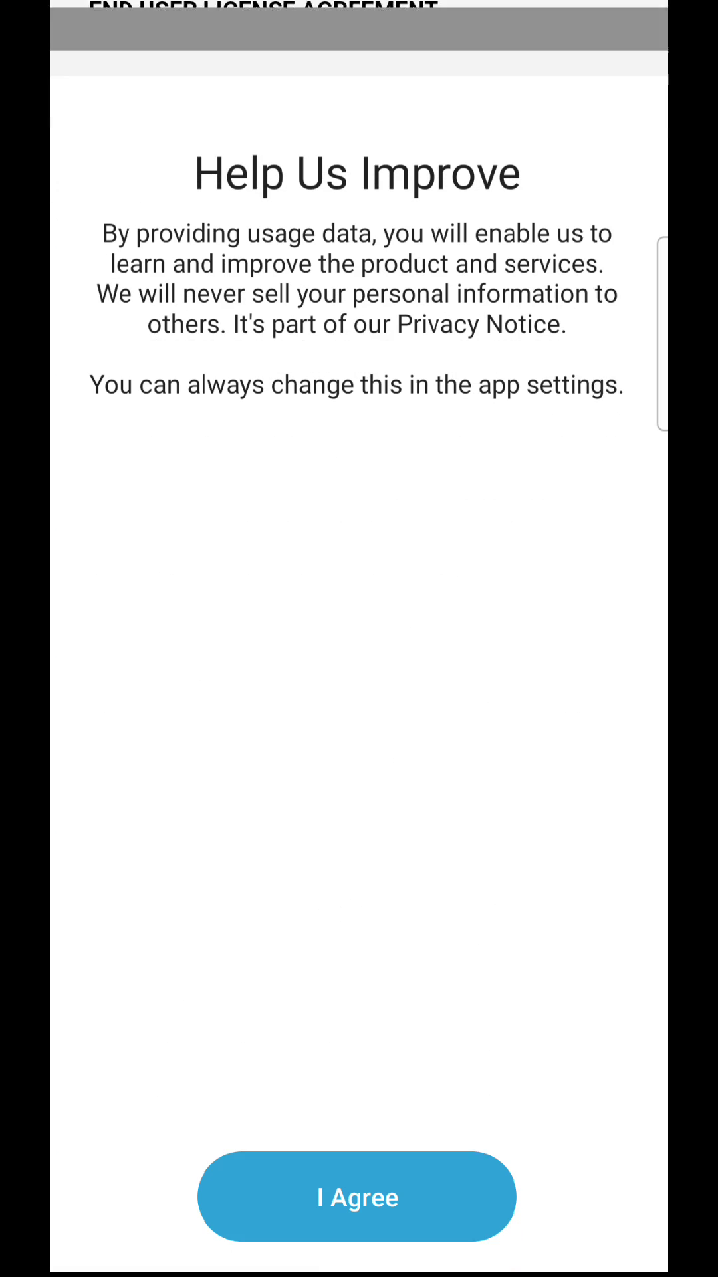
Agree to usage-data sharing, allow nearby-device access, and pass the restart-devices instructions
click(357, 1135)
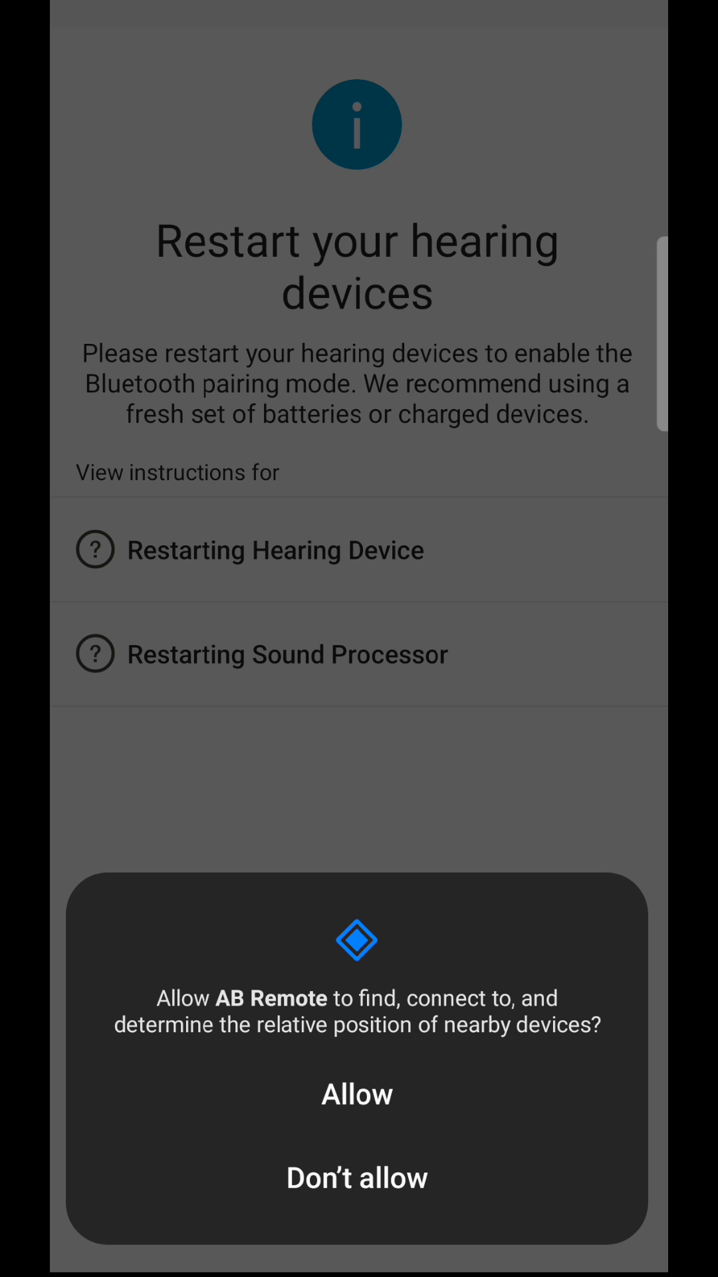
click(357, 1095)
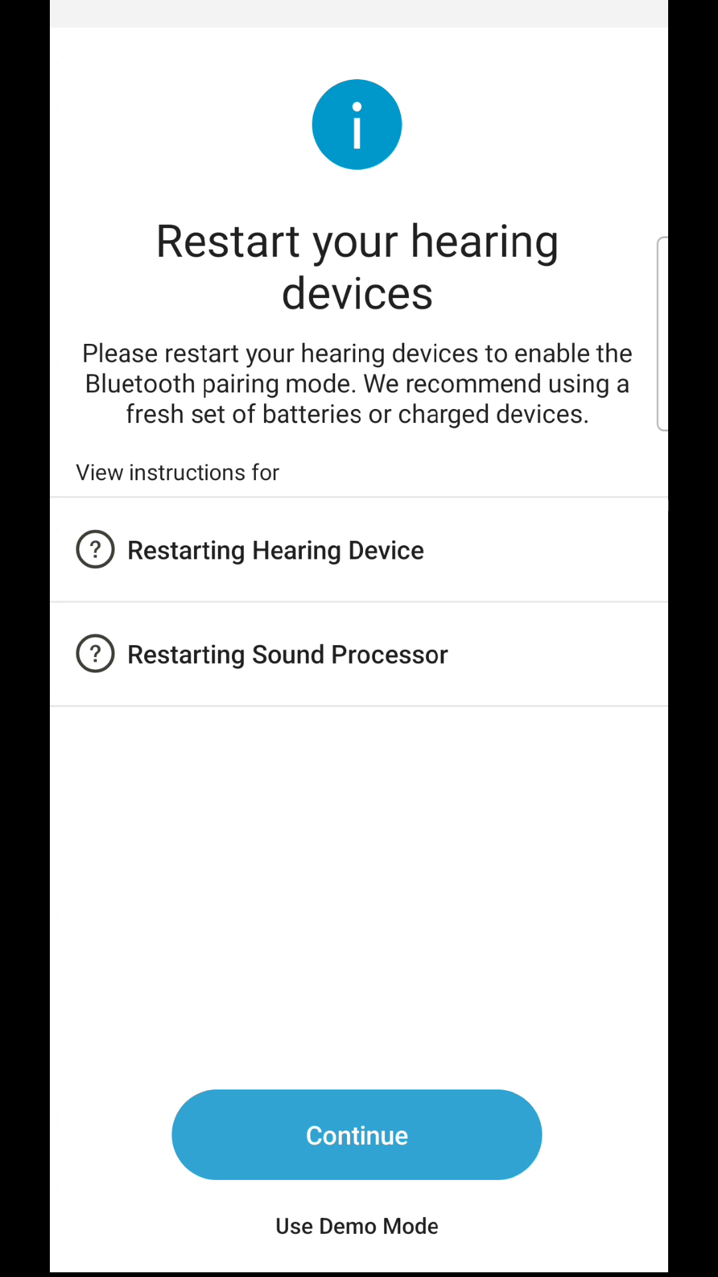
click(358, 1136)
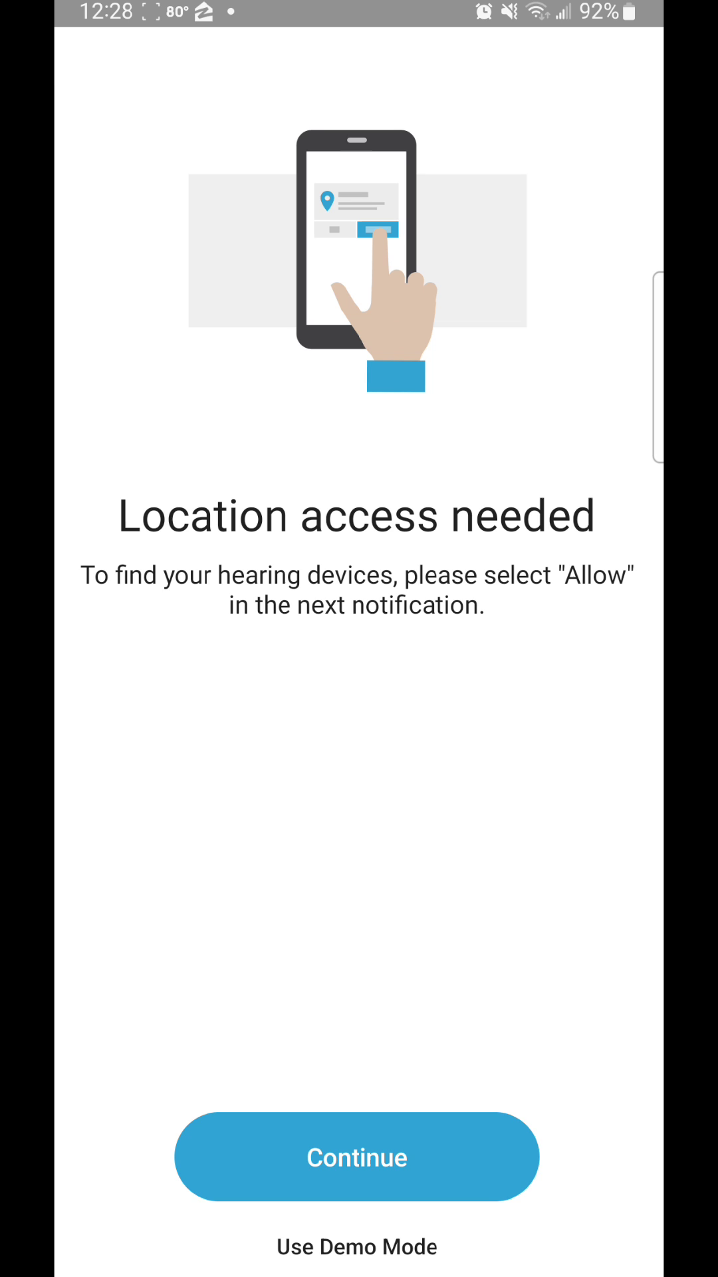
Grant AB Remote location access 'While using the app' so it finds both hearing devices
click(357, 1158)
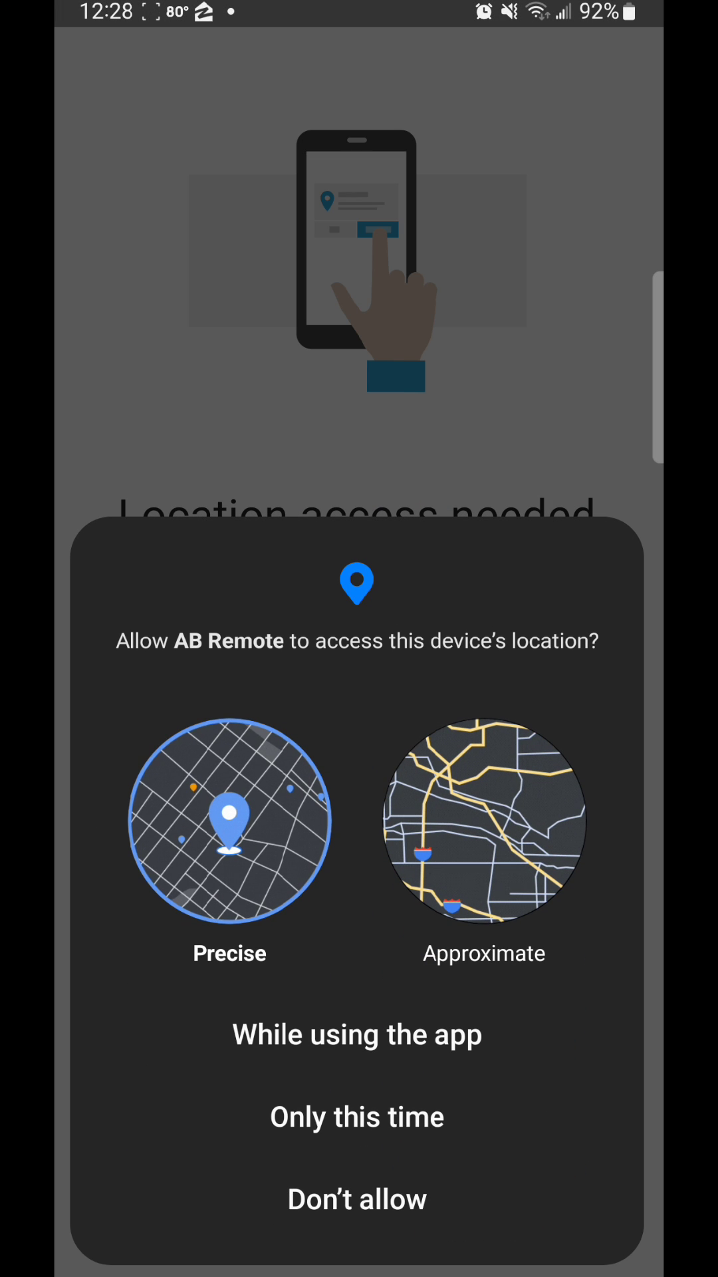
click(357, 1035)
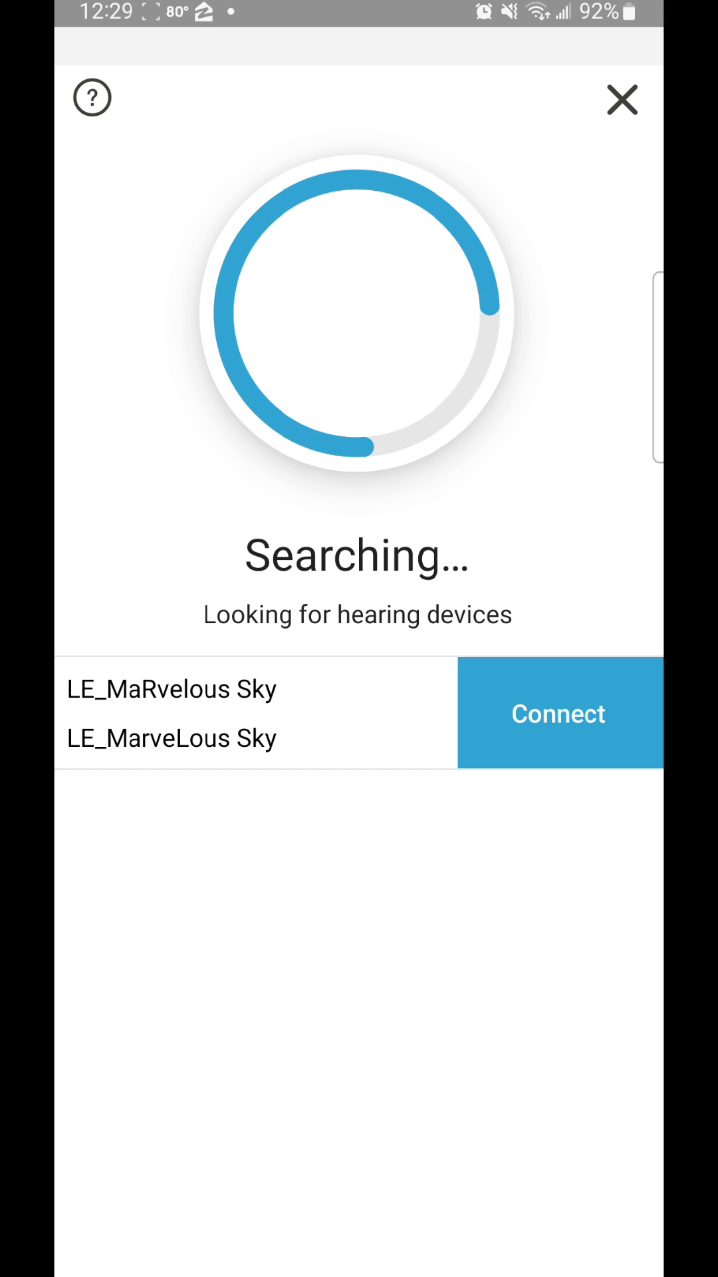
Connect to LE_MaRvelous Sky and LE_MarveLous Sky and continue past the Connected screen
click(559, 713)
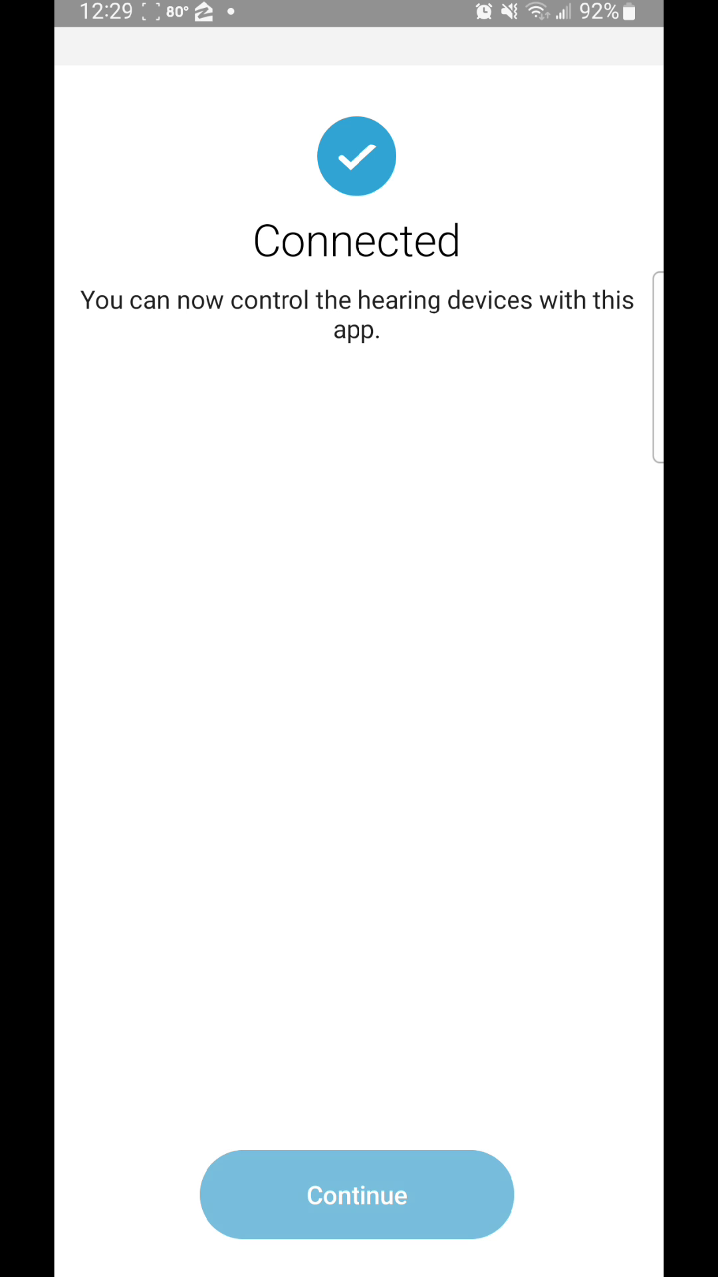
click(357, 1194)
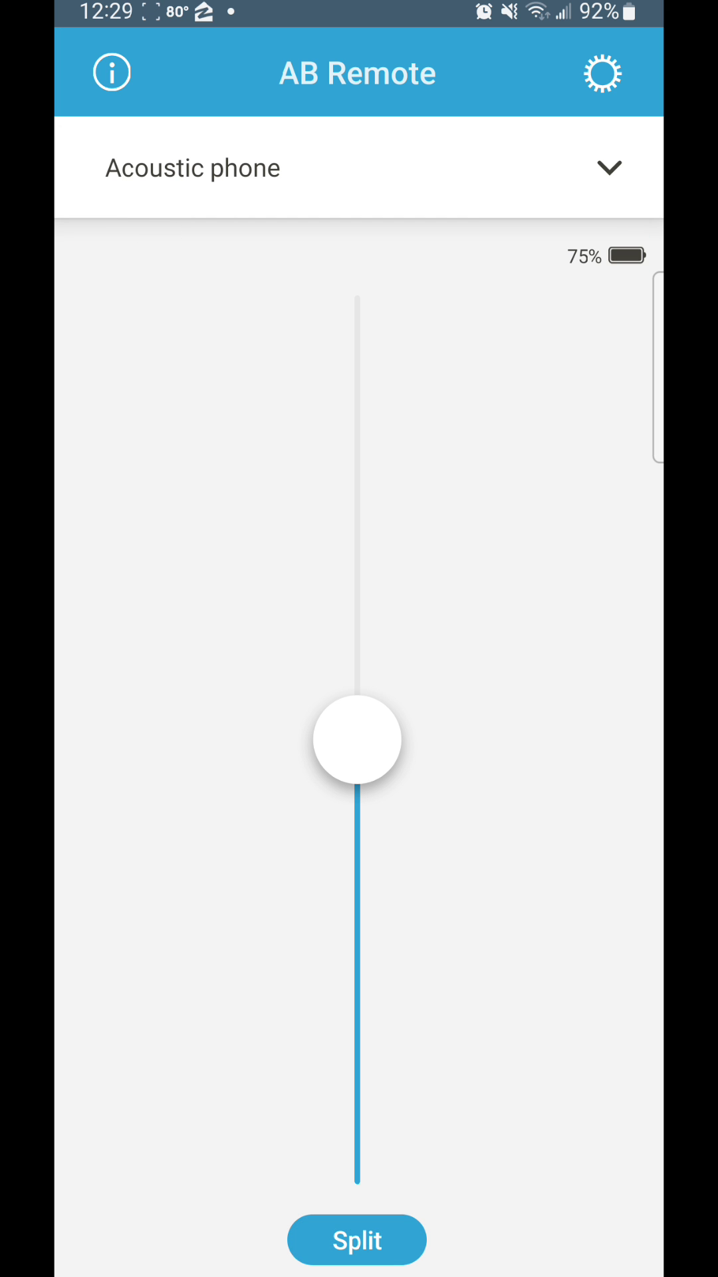
Close AB Remote to the home screen and reopen it from its icon
key(Home)
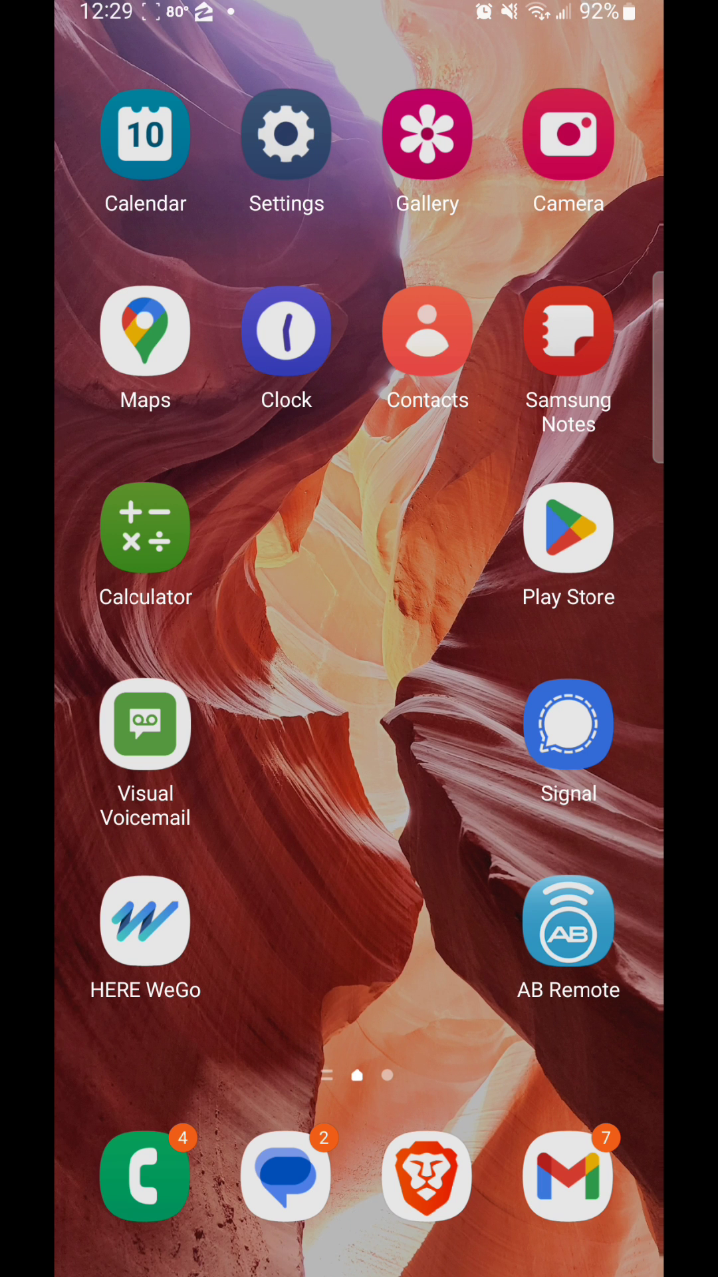
click(567, 921)
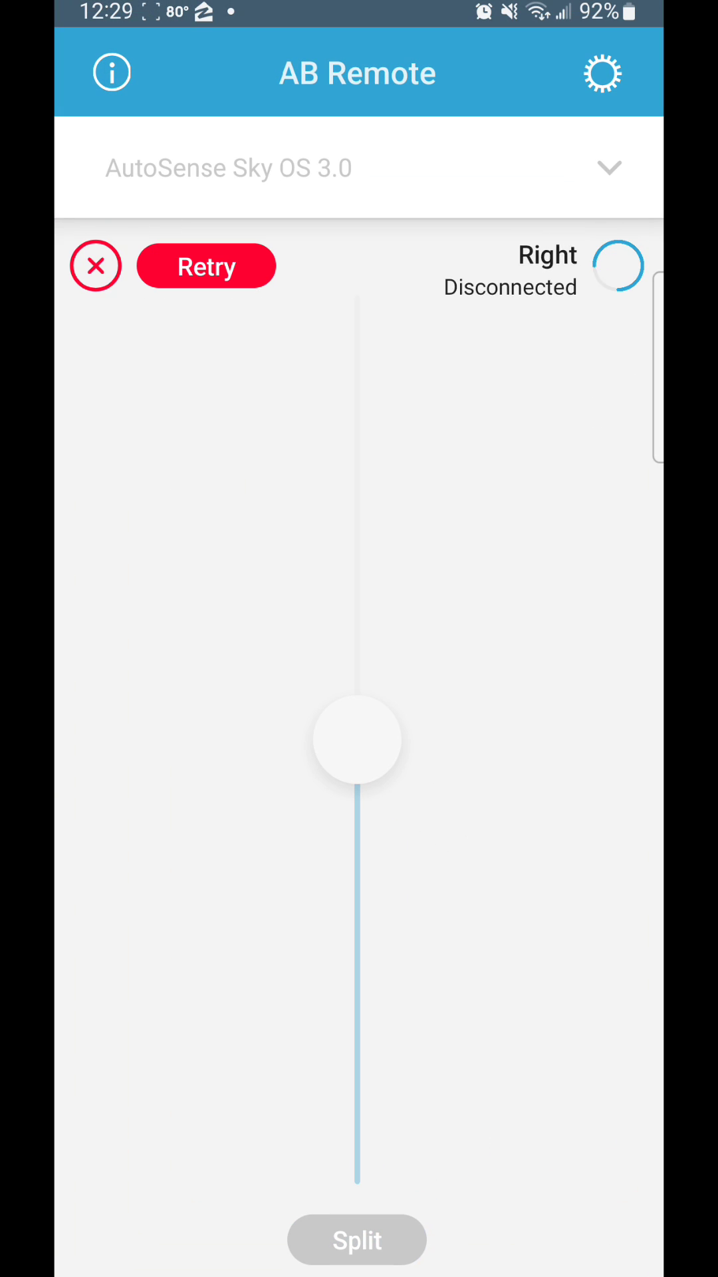